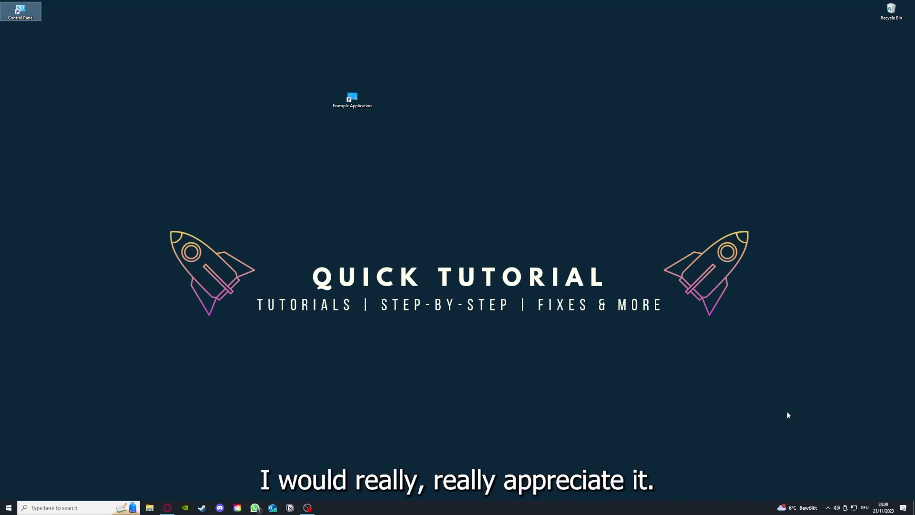
Step: Select the Example Application shortcut on the desktop and close the Desktop folder window
click(649, 344)
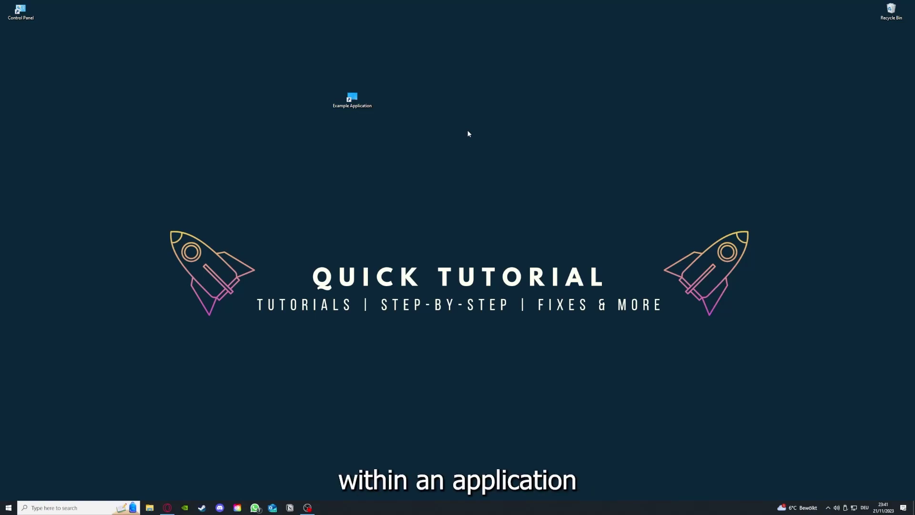
drag(120, 178, 774, 383)
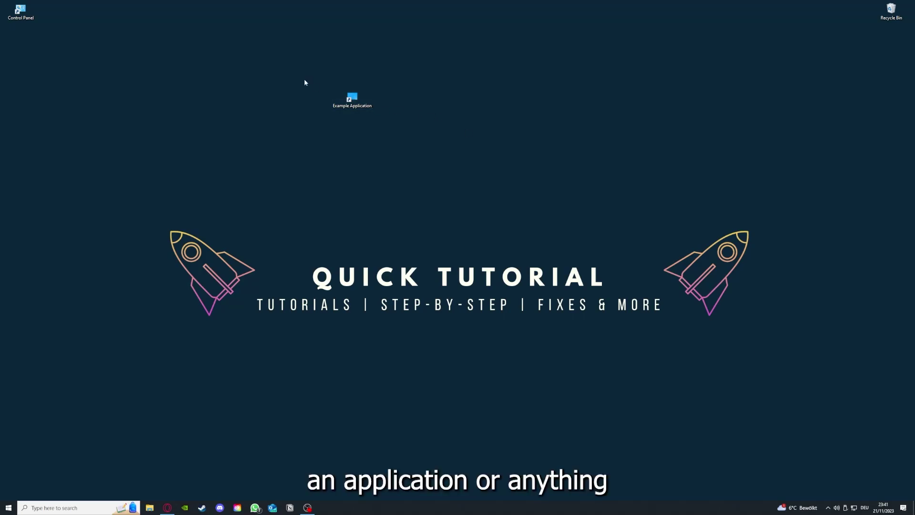
drag(120, 178, 774, 382)
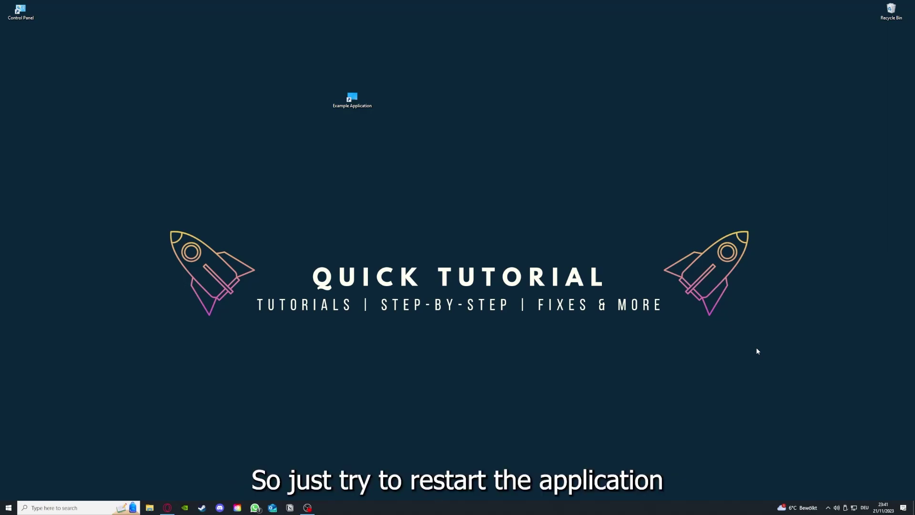
click(352, 99)
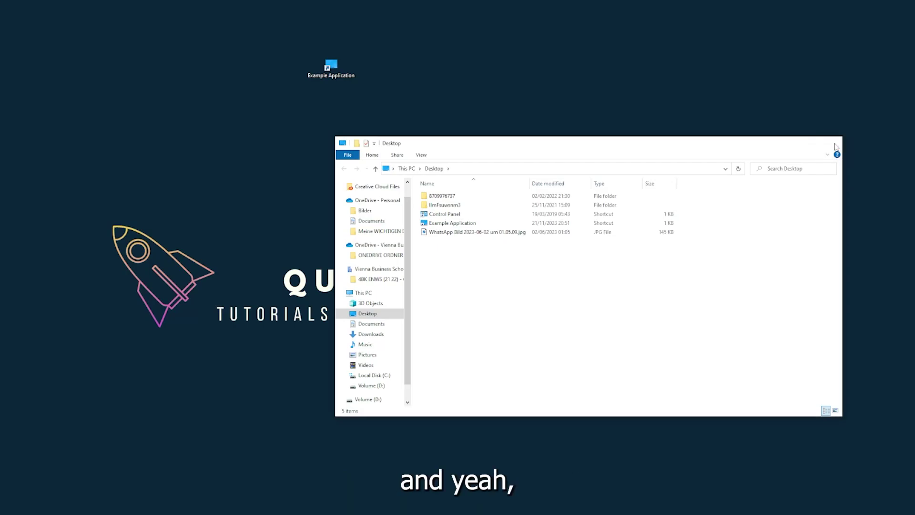
click(833, 144)
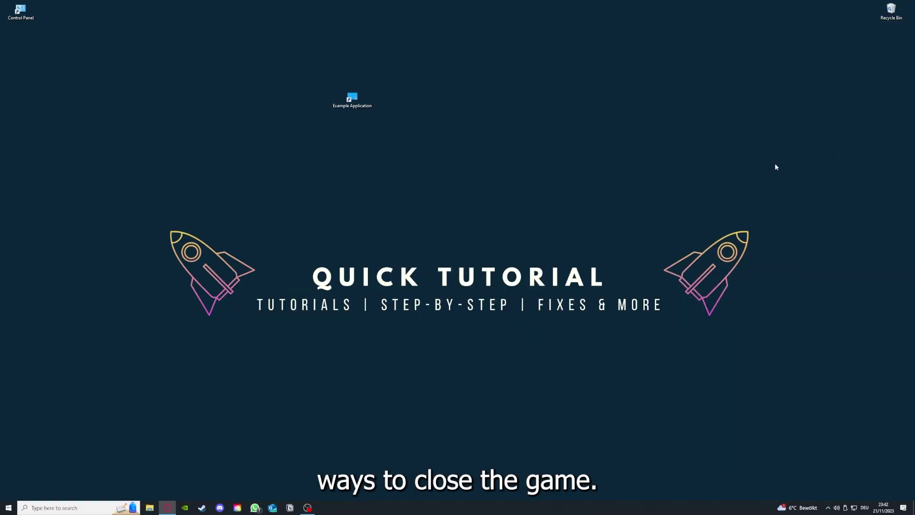
Step: Launch Task Manager from the taskbar and end the Task Manager app's own task
right_click(343, 508)
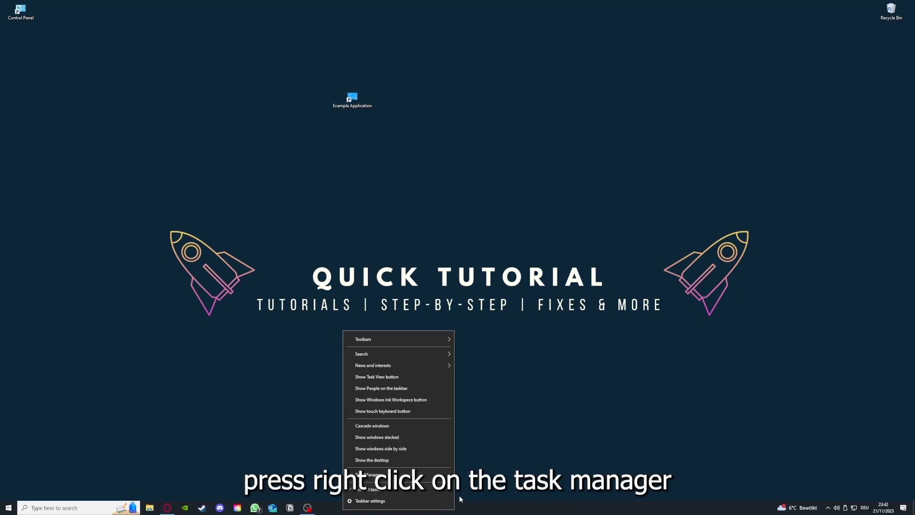
click(409, 475)
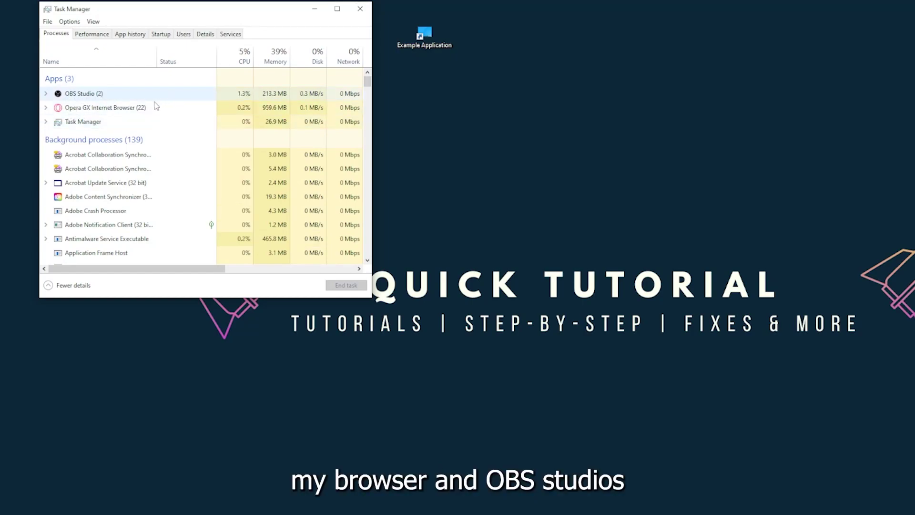
click(171, 124)
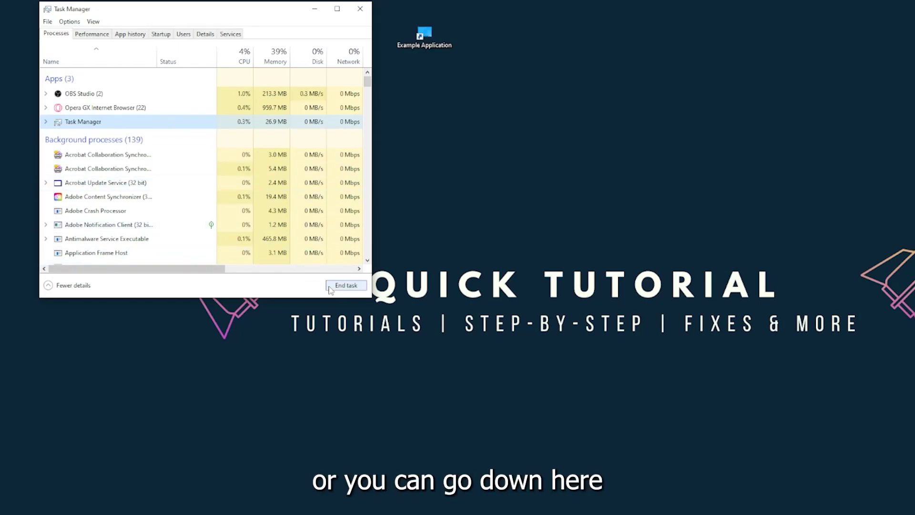
click(346, 286)
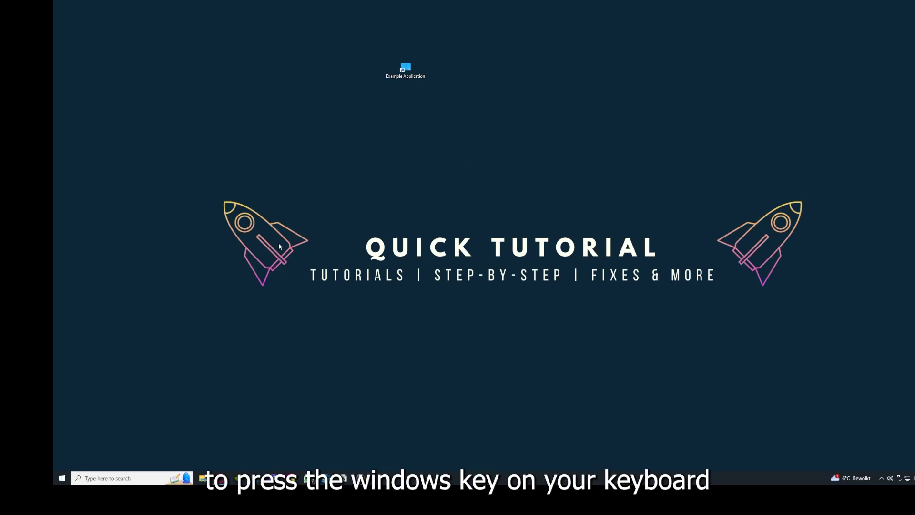
key(super)
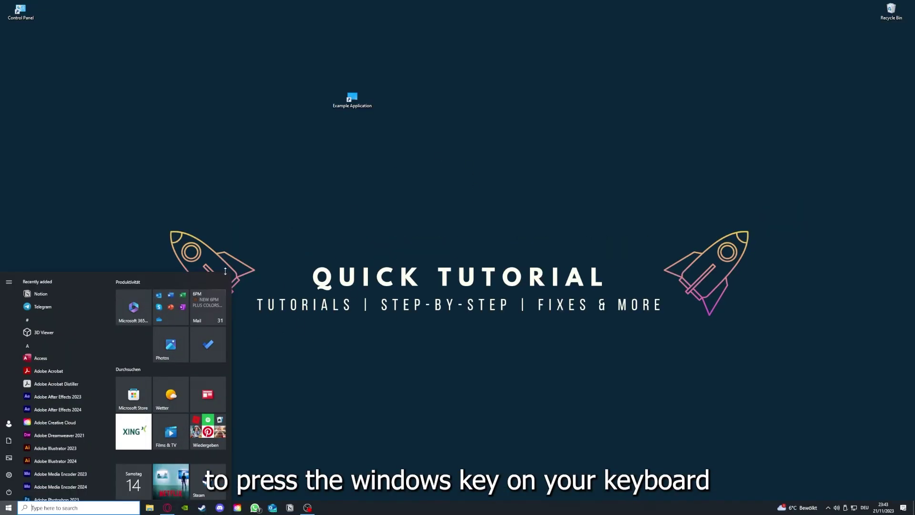
key(super)
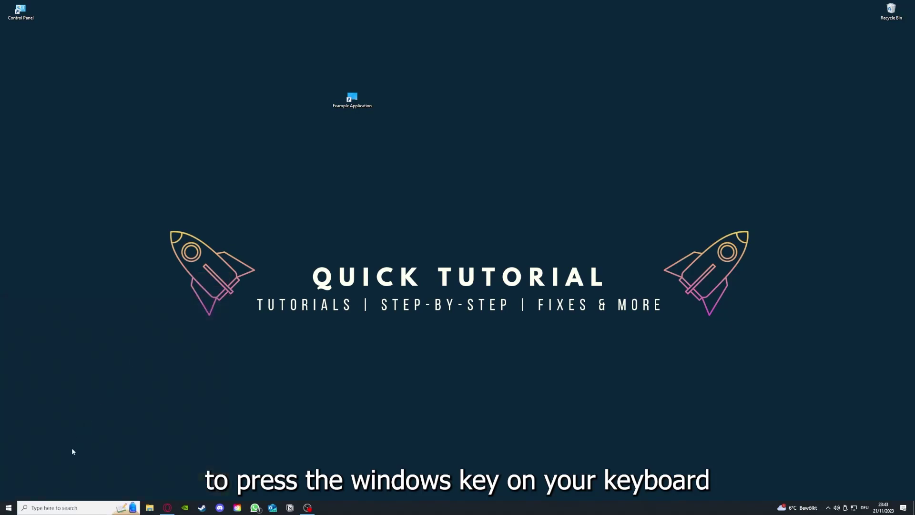
click(11, 502)
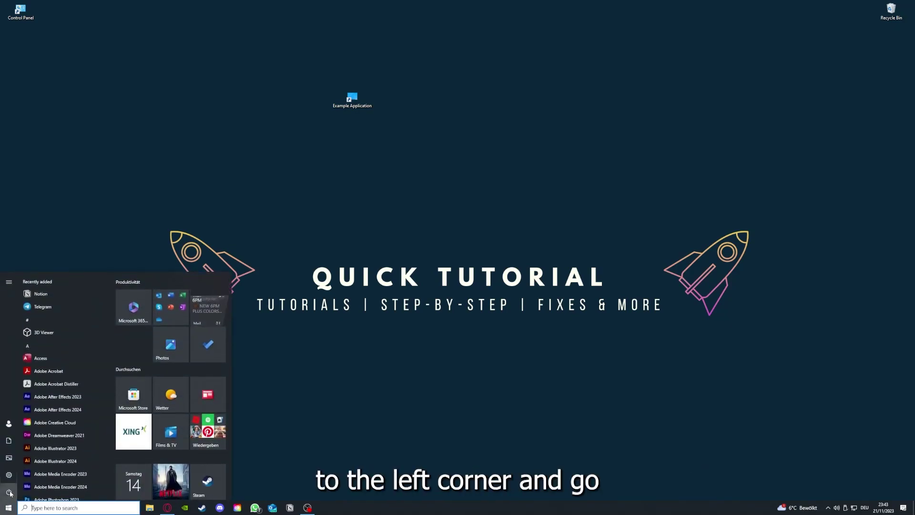
mouse_move(9, 492)
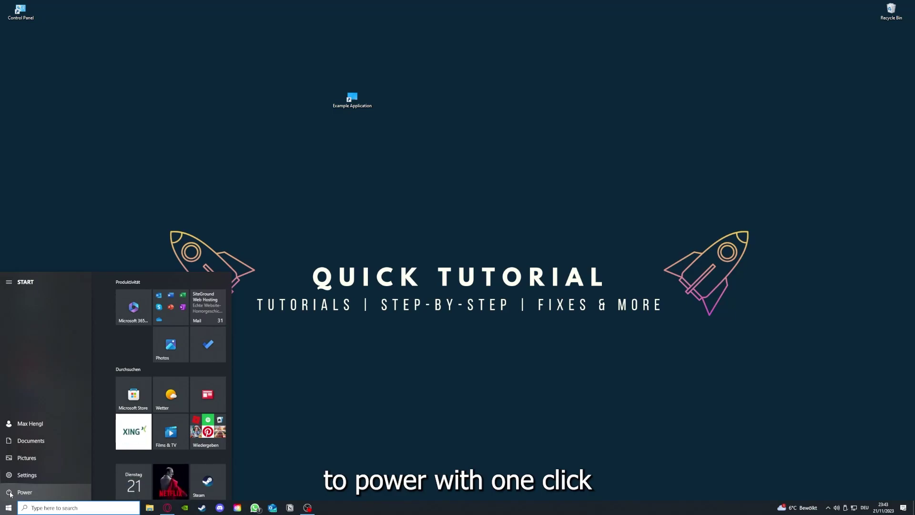
click(10, 493)
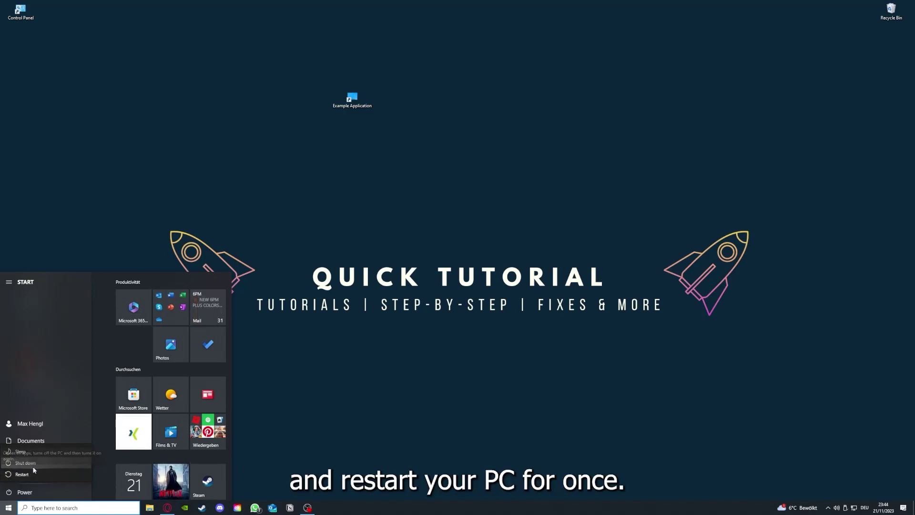
click(361, 366)
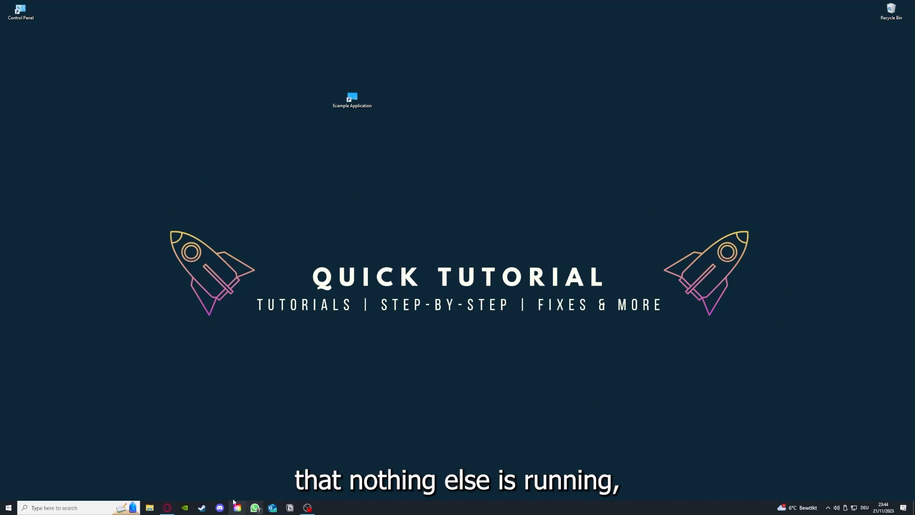
Step: Open Task Manager on its Startup tab and maximize the window
right_click(355, 507)
click(381, 476)
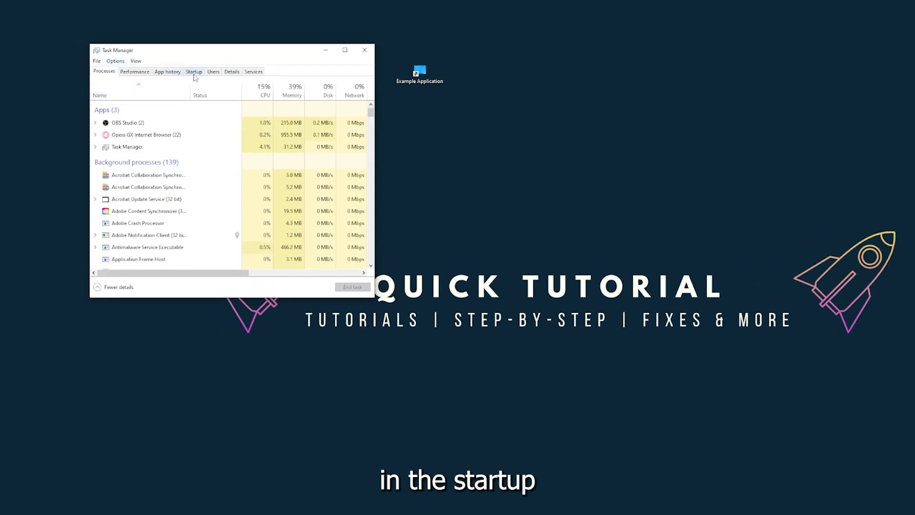
click(194, 73)
scroll(205, 191, down, 3)
scroll(195, 229, up, 3)
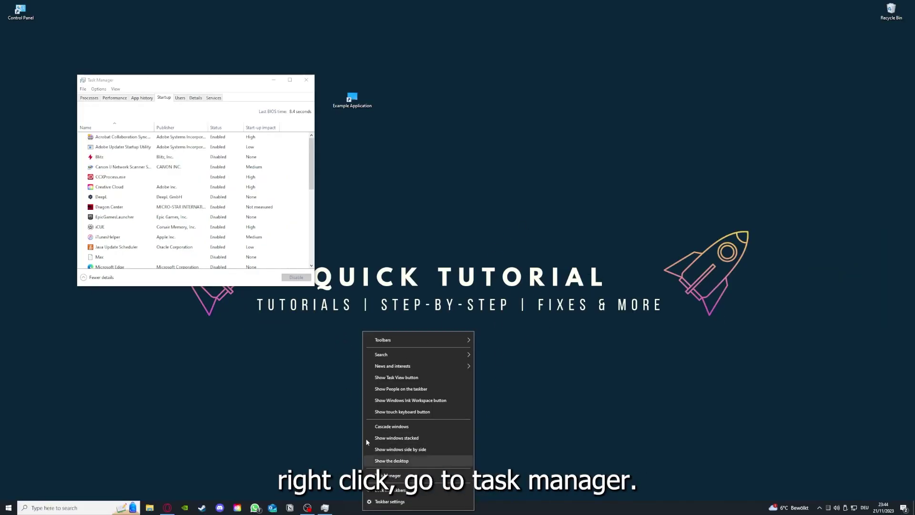
click(387, 476)
click(290, 79)
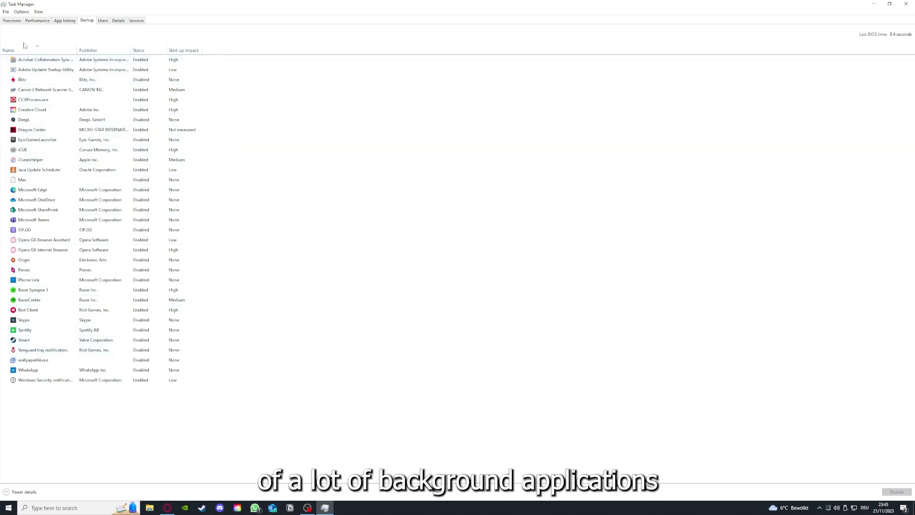
Step: Review the Acrobat Collaboration, CCXProcess.exe, OneDrive, SharePoint, Phone Link and iTunesHelper startup entries
right_click(149, 60)
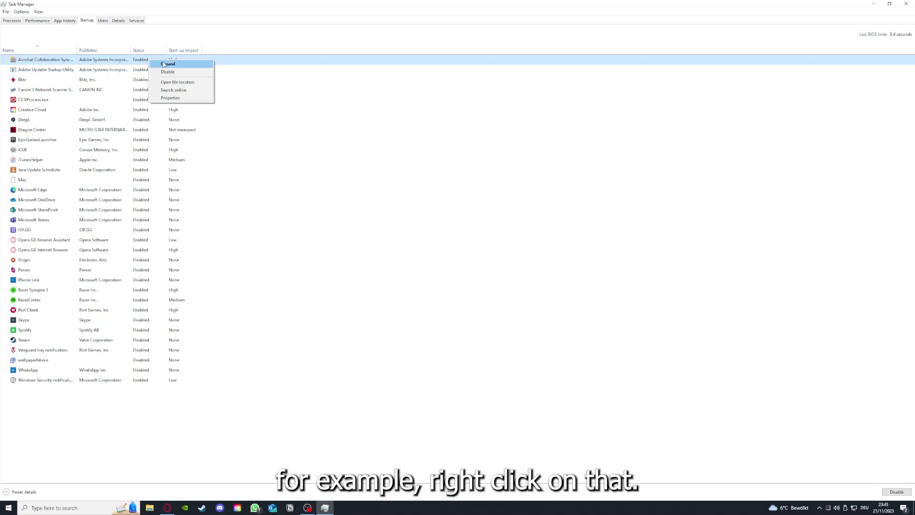
click(320, 98)
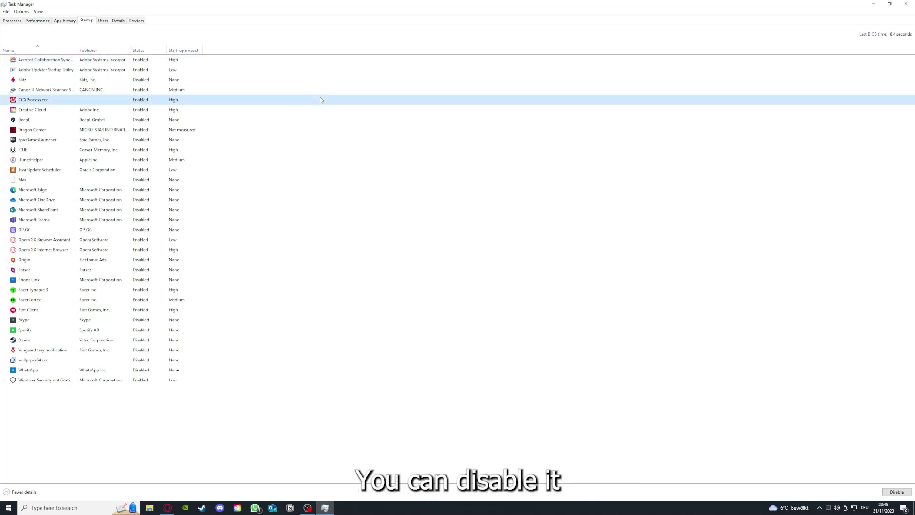
click(484, 201)
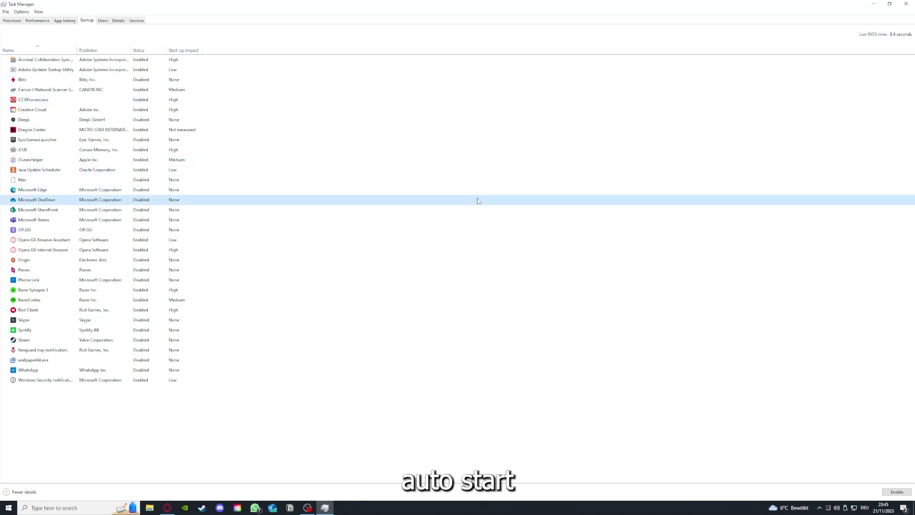
click(57, 61)
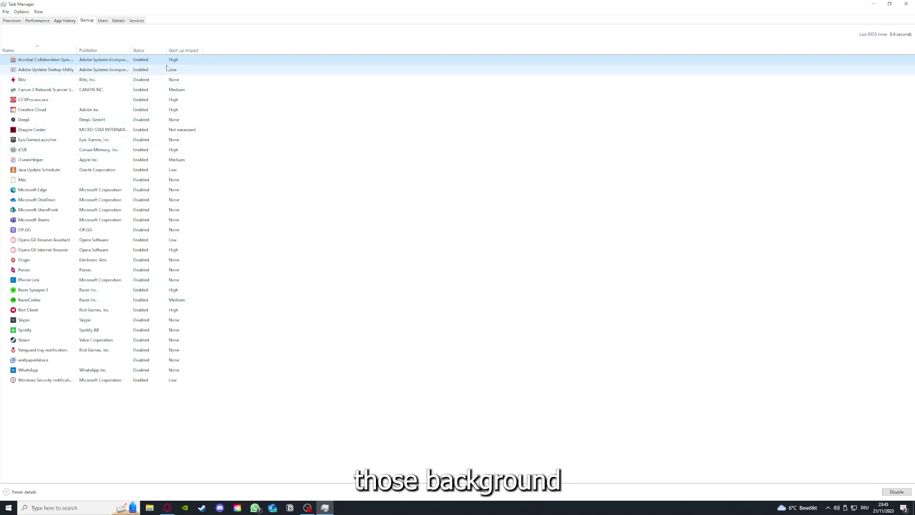
click(225, 207)
click(256, 282)
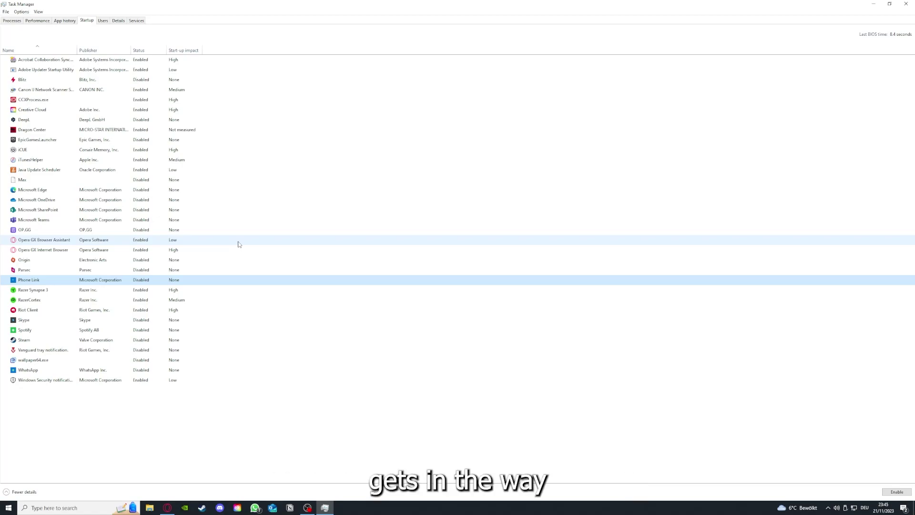
click(200, 164)
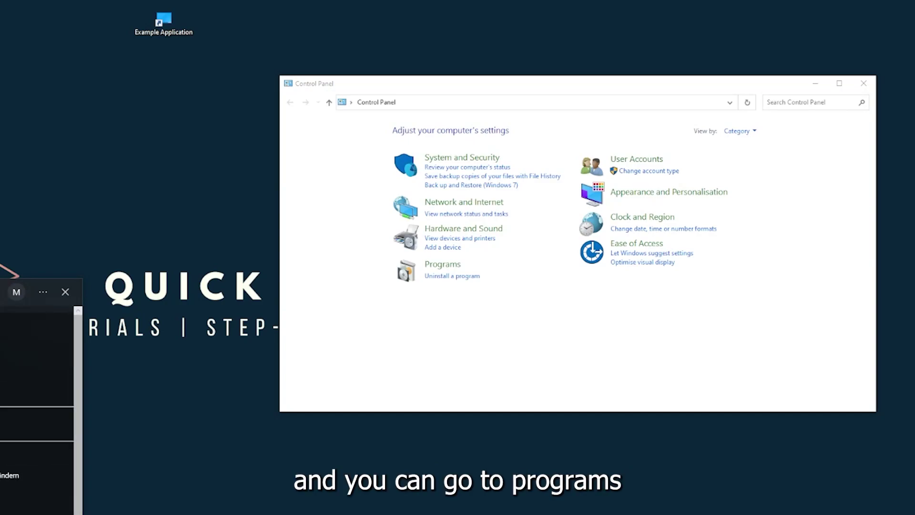
Step: Go to Programs > Uninstall a program and scroll the installed-programs list to Overwolf
key(Escape)
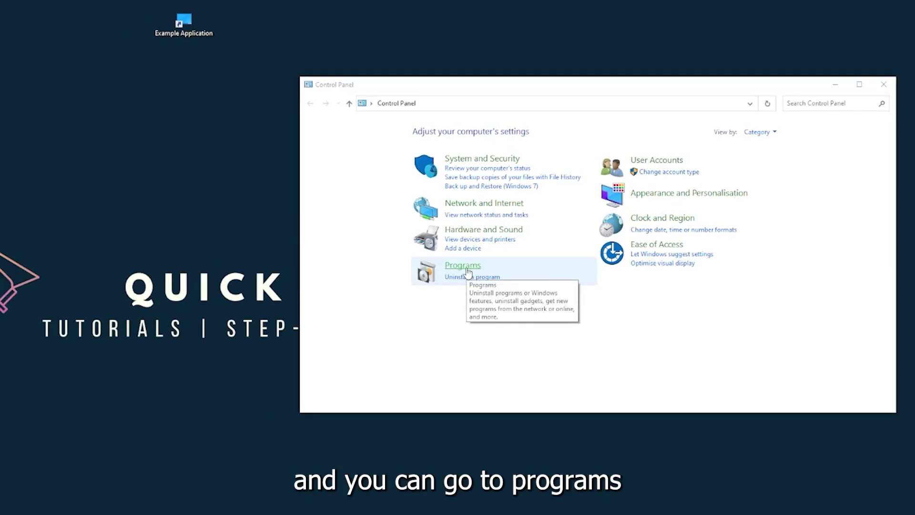
click(467, 269)
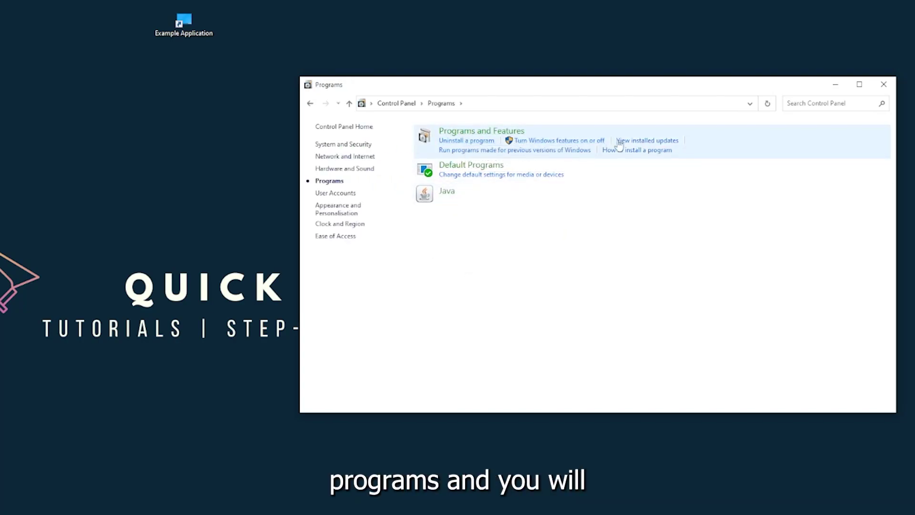
click(494, 140)
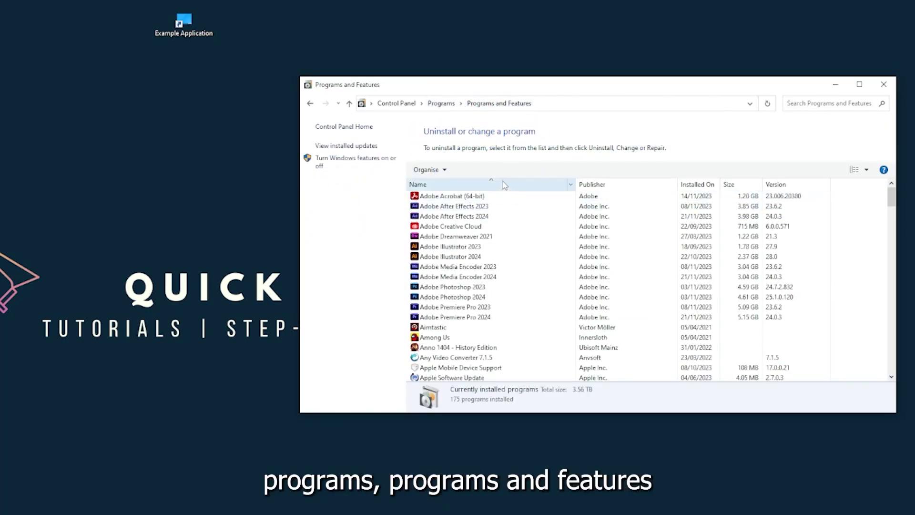
scroll(484, 269, down, 20)
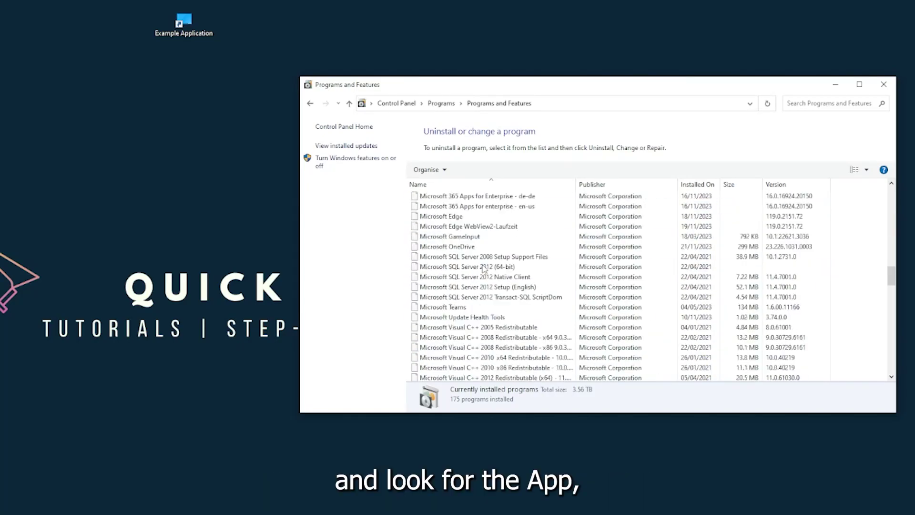
scroll(484, 268, down, 20)
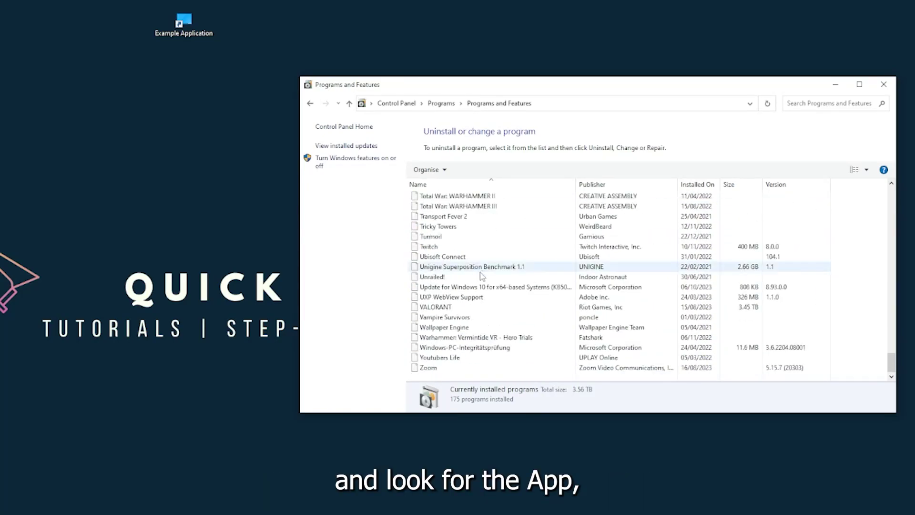
scroll(464, 310, up, 15)
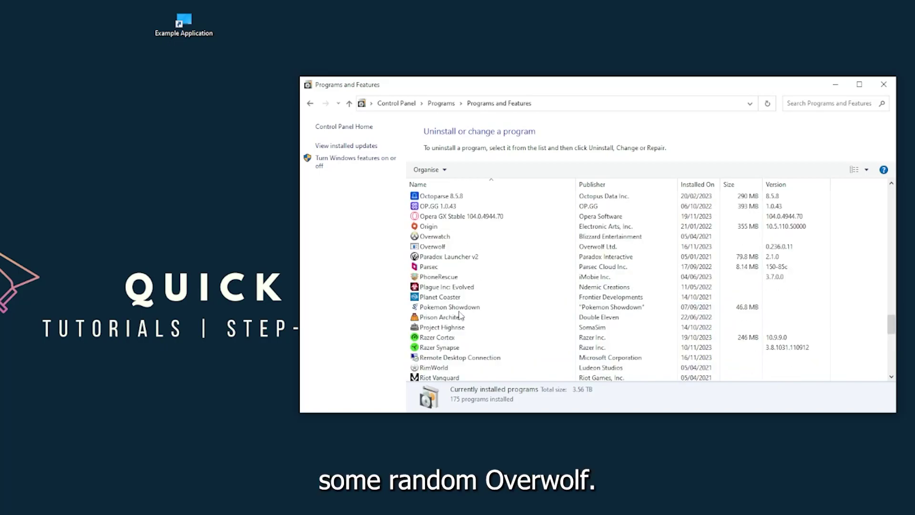
scroll(450, 314, up, 2)
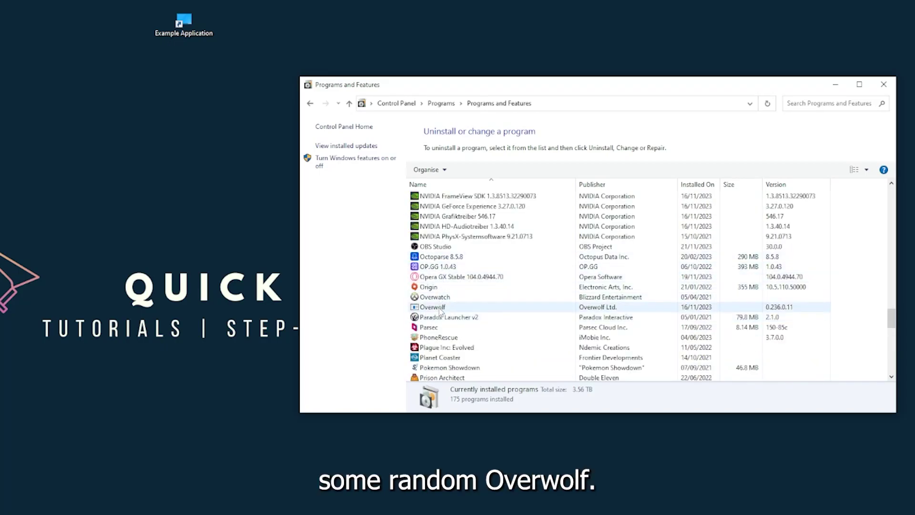
Step: Attempt Uninstall/Change on Overwolf and dismiss the 'may already have been uninstalled' error
click(441, 311)
right_click(440, 310)
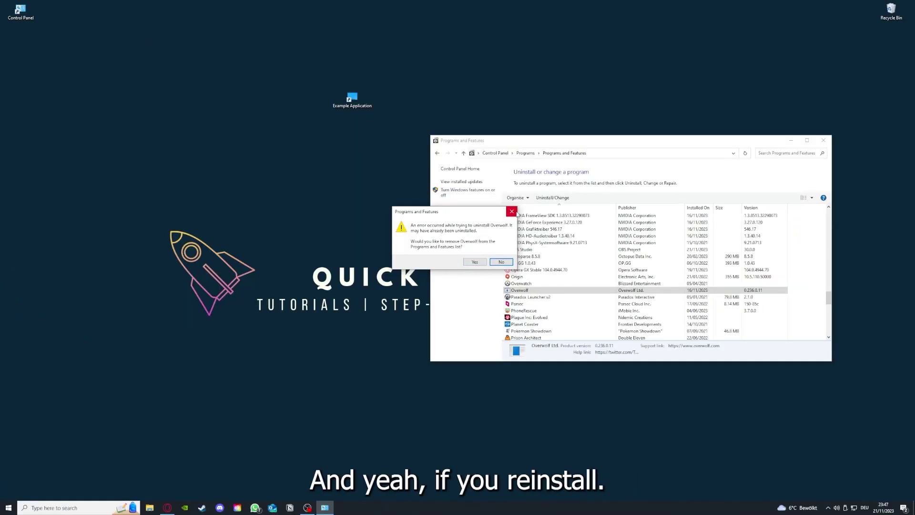
click(512, 211)
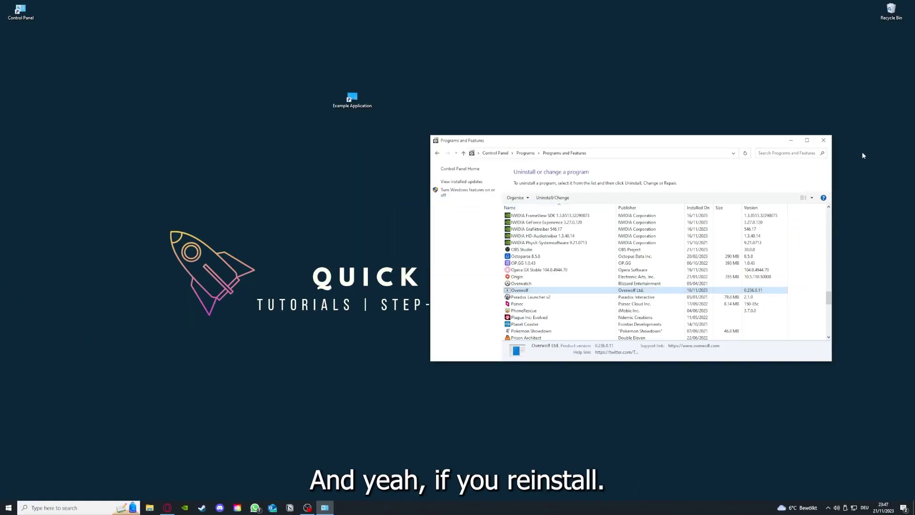
Step: Close the Programs and Features window
click(824, 140)
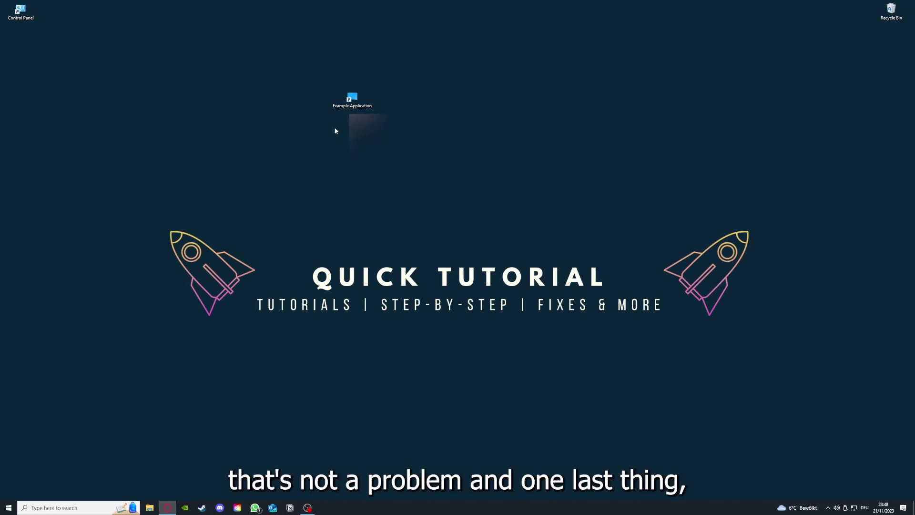
Step: Open the Example Application shortcut's Properties, view Security, Details and Previous Versions, then return to Shortcut
right_click(346, 95)
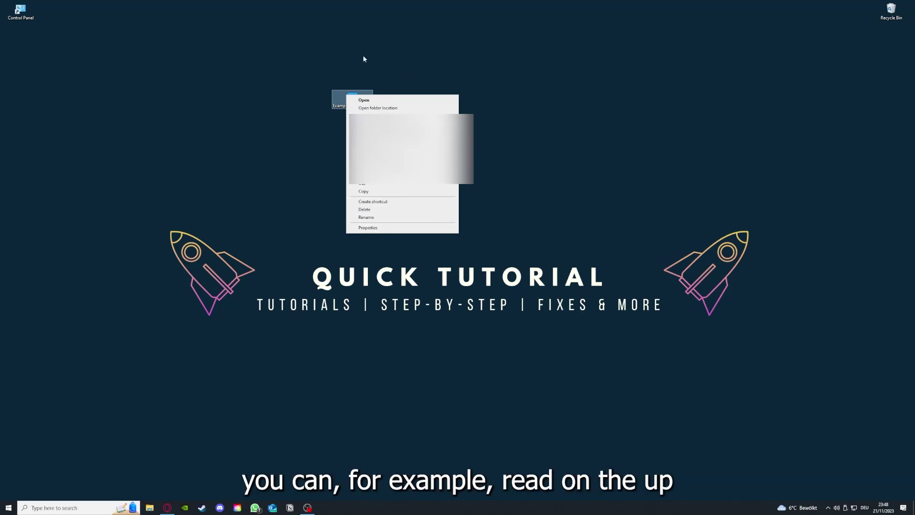
click(367, 228)
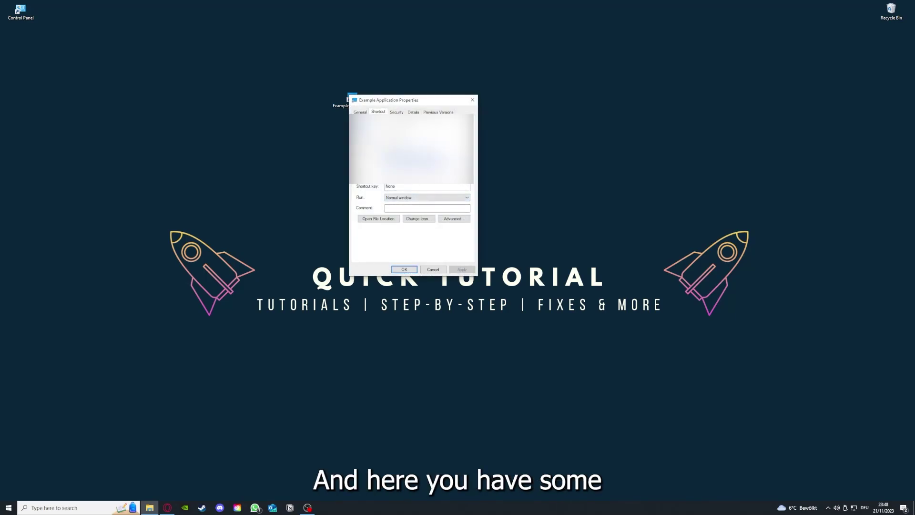
click(397, 112)
key(ctrl+Tab)
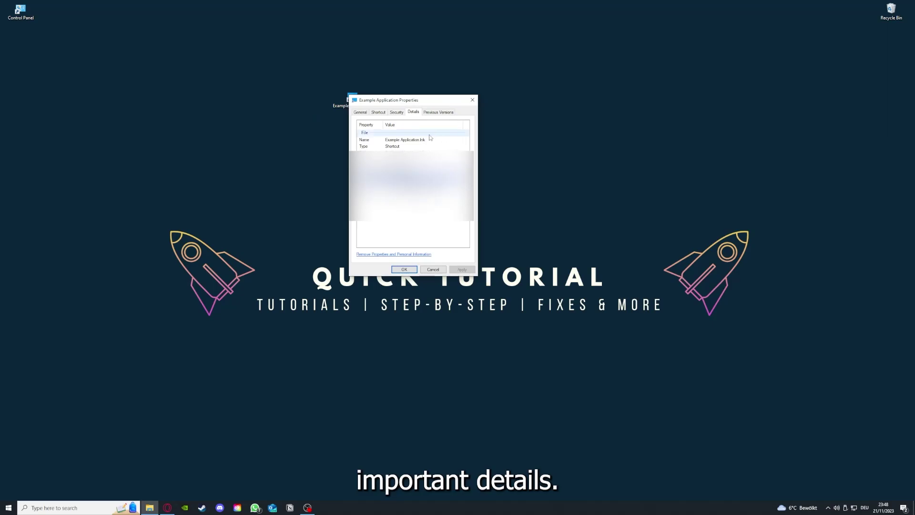
drag(415, 100, 483, 132)
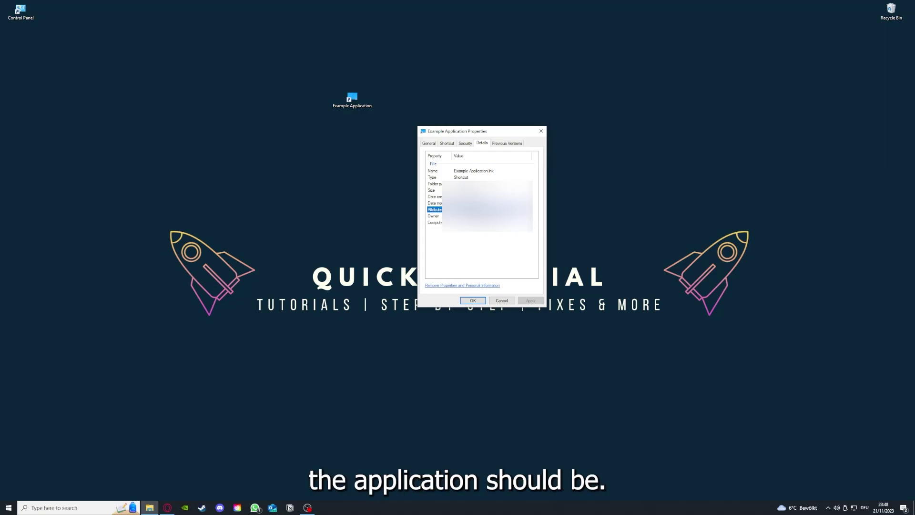
click(512, 145)
click(447, 145)
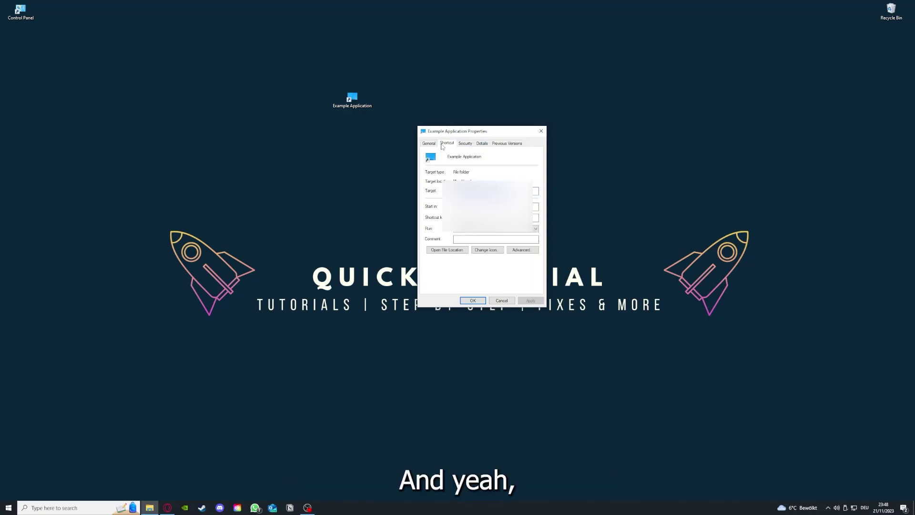
Step: Open the shortcut's file location in This PC, move that window lower, then close it
click(439, 251)
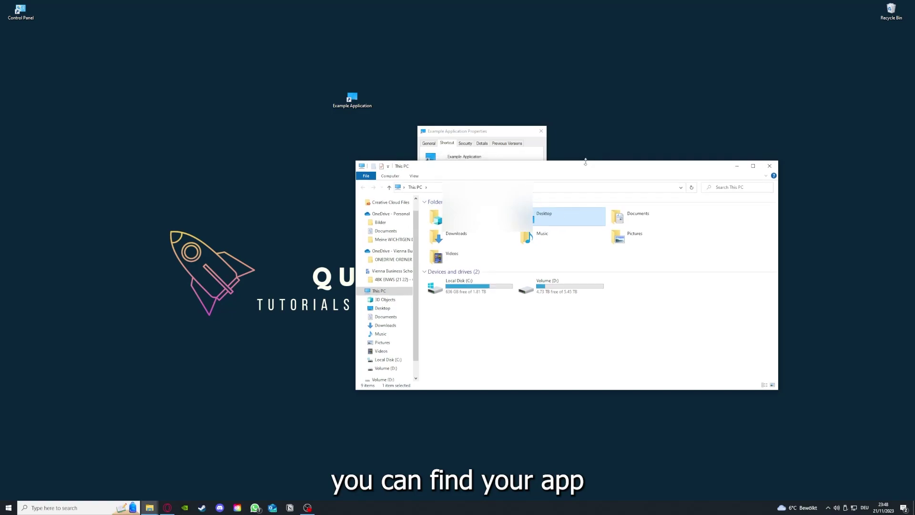
drag(587, 166, 485, 264)
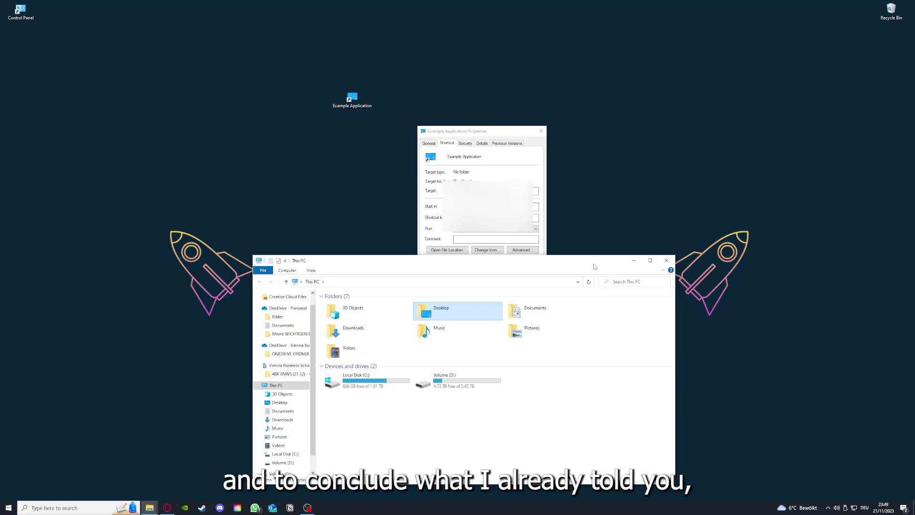
click(666, 261)
key(Escape)
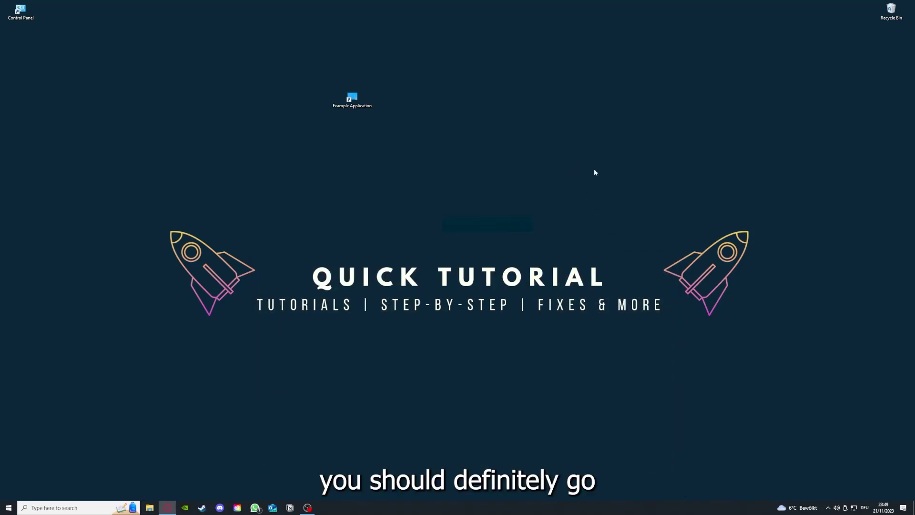